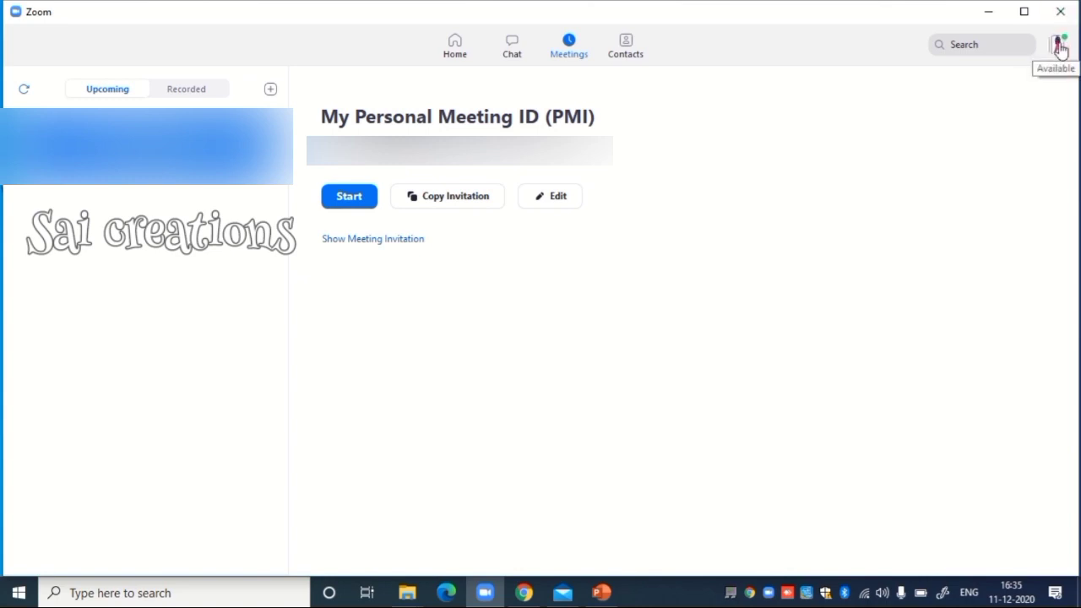
Check the client for available updates and dismiss the update notice.
click(1060, 46)
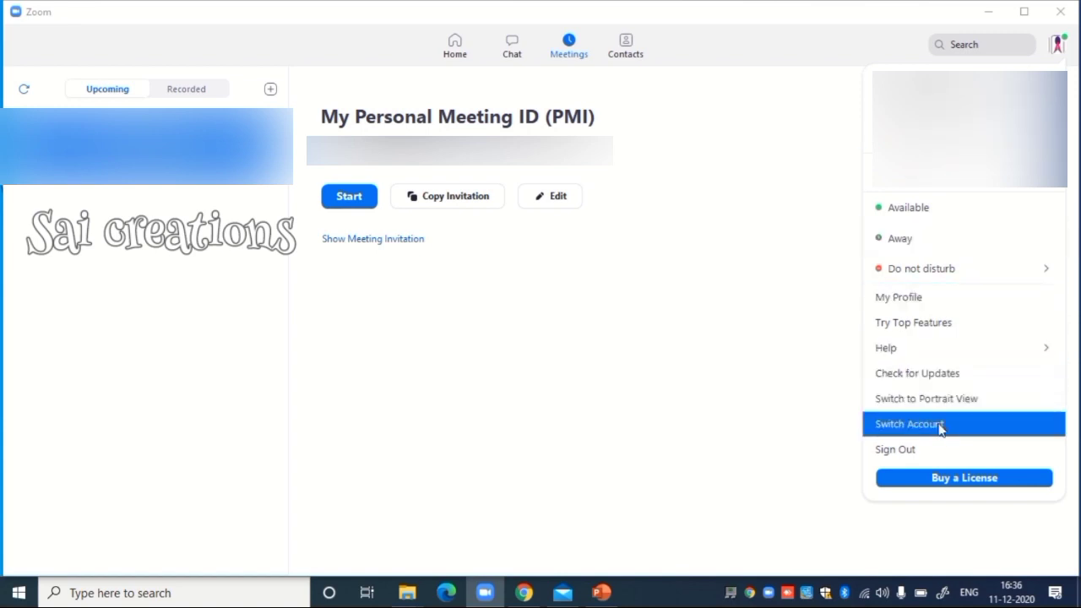
click(950, 374)
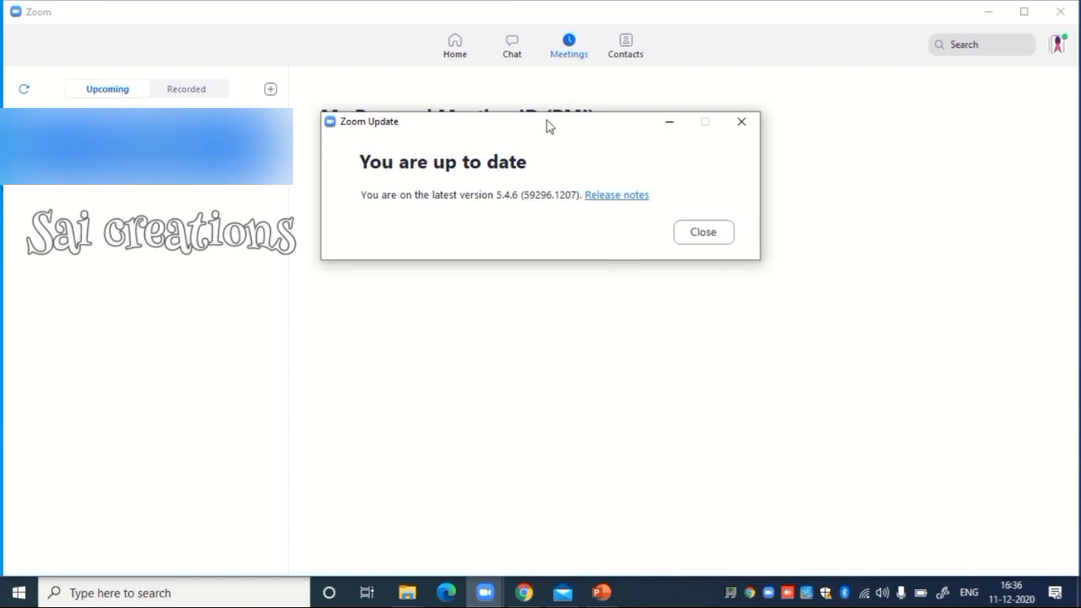
click(700, 236)
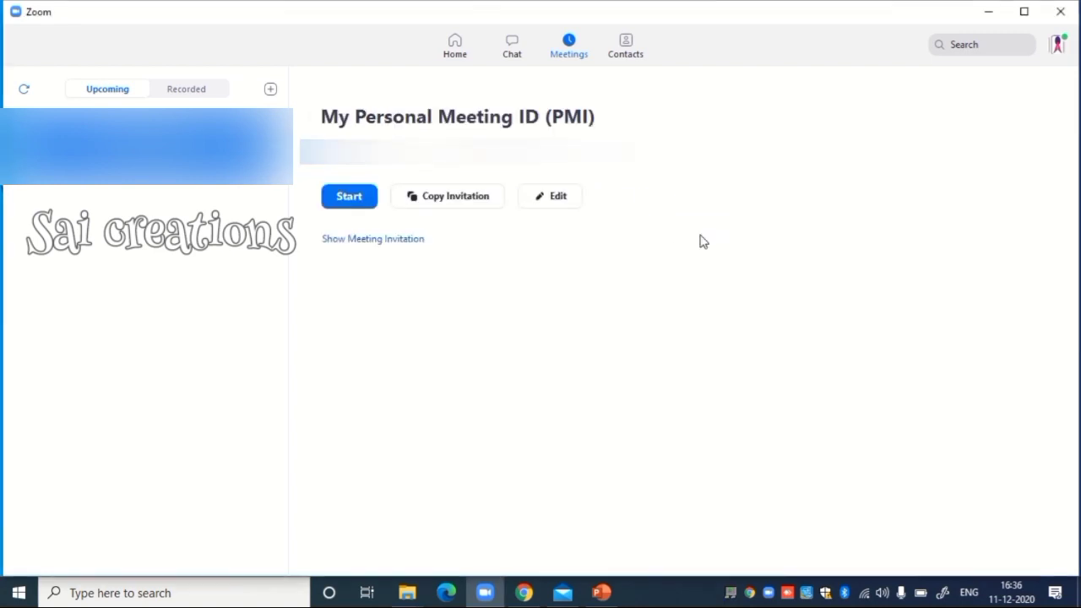
Start a meeting with the personal meeting ID and look over the available meeting reactions.
click(360, 203)
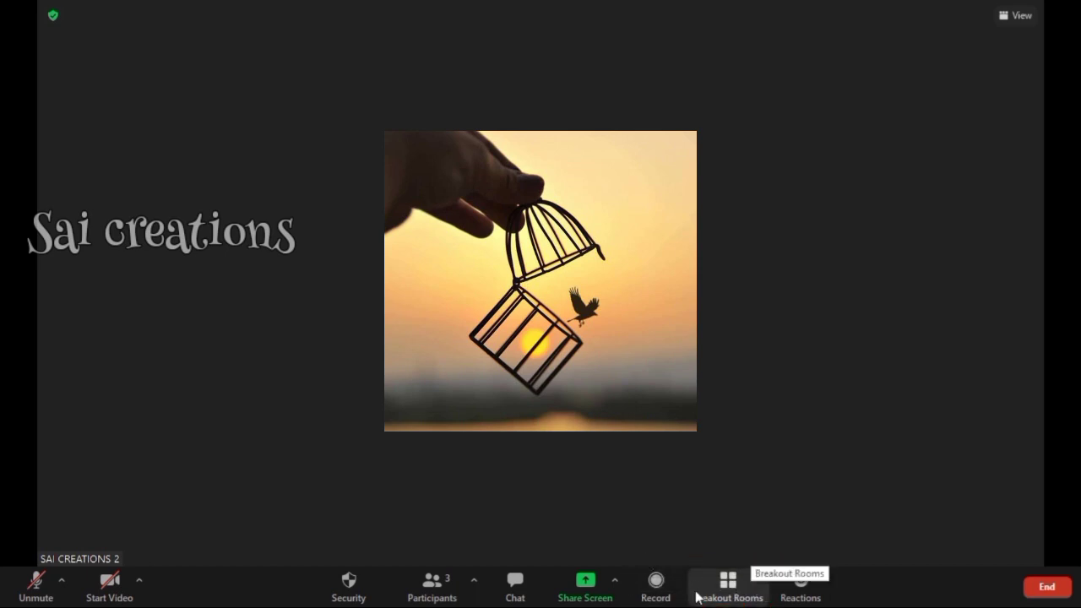
click(801, 594)
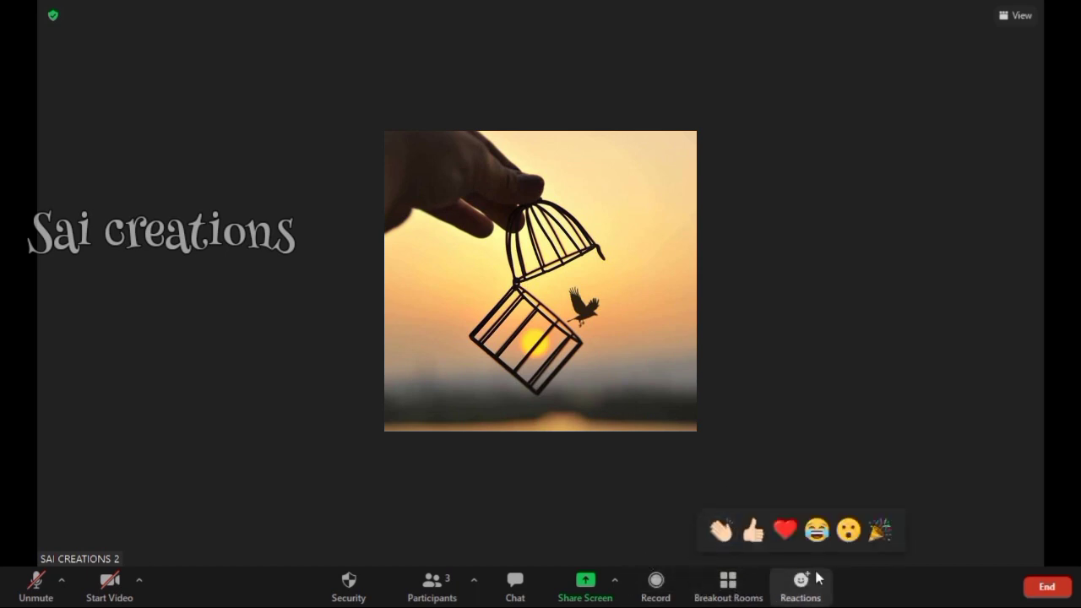
click(688, 449)
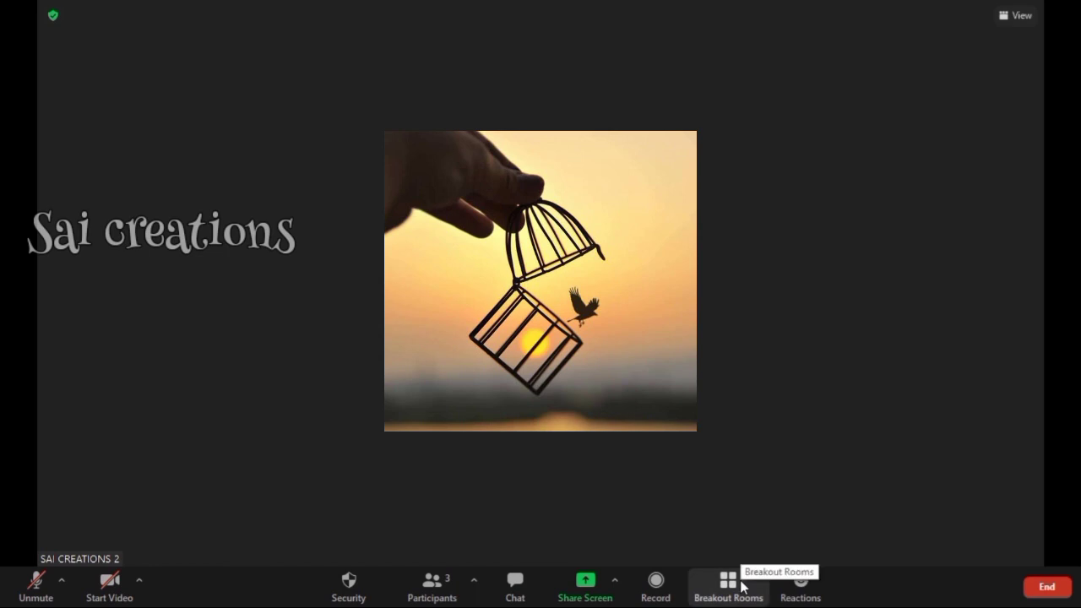
Create 1 breakout room with participants assigned manually.
click(742, 587)
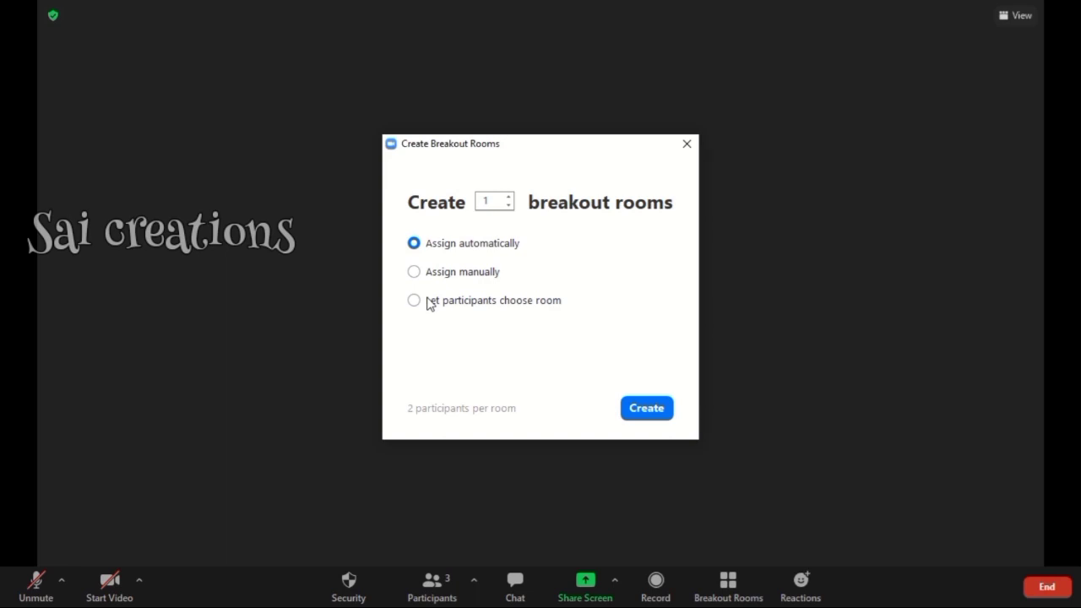
click(415, 273)
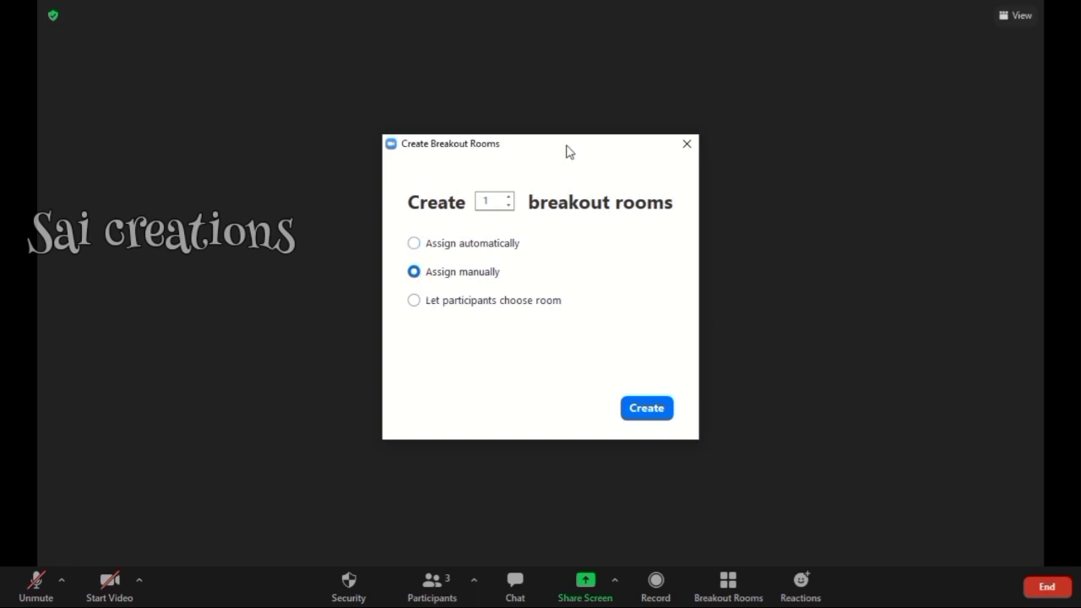
click(510, 204)
click(509, 205)
key(BackSpace)
text(14)
key(BackSpace)
key(BackSpace)
text(4)
key(BackSpace)
text(1)
click(650, 410)
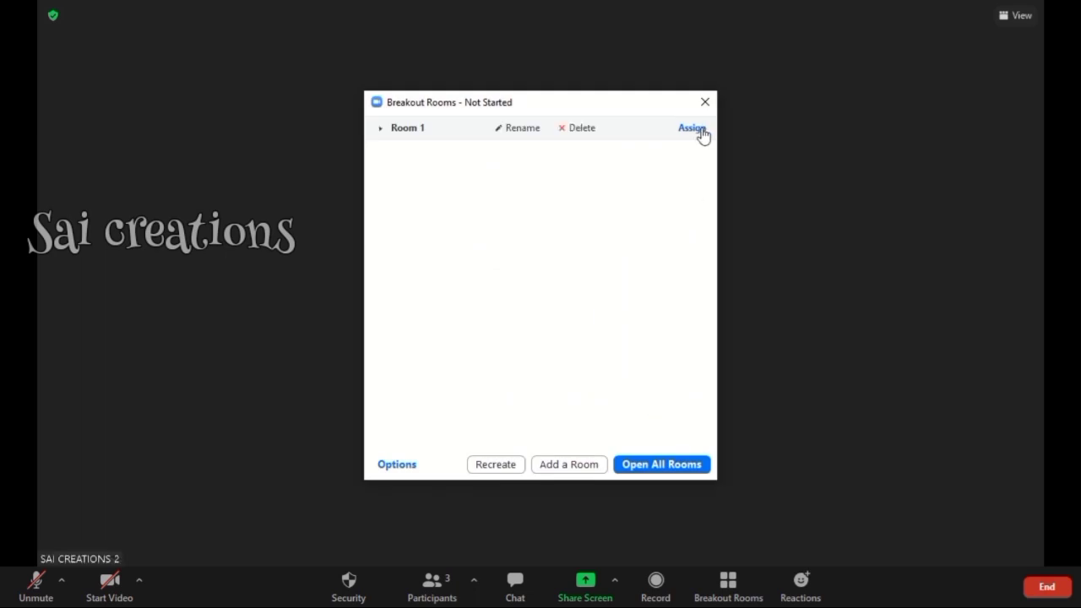
Rename breakout Room 1 as RED.
click(512, 127)
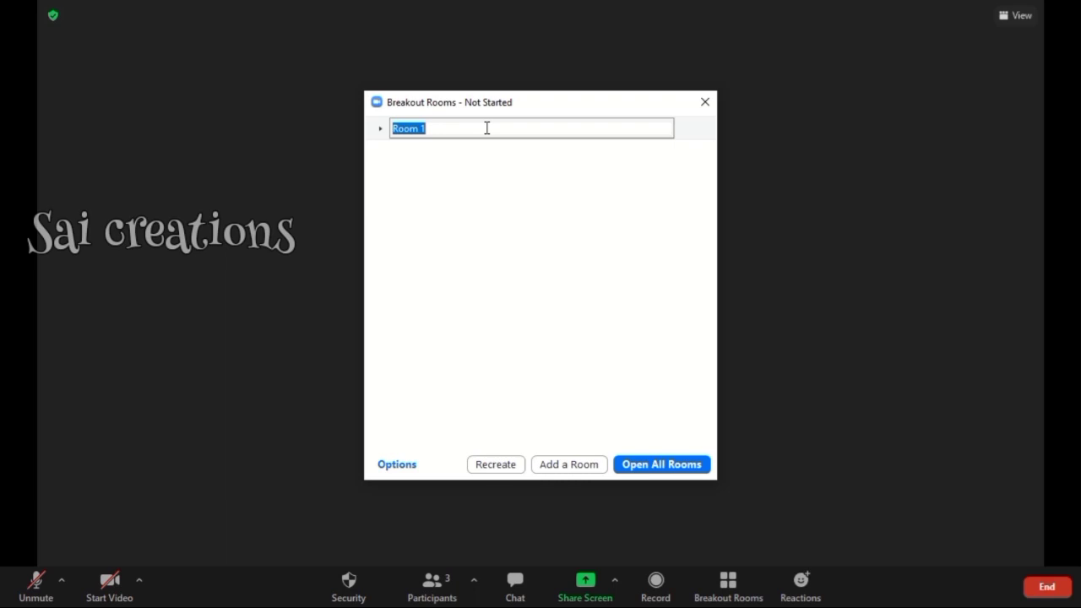
text(RED)
click(429, 235)
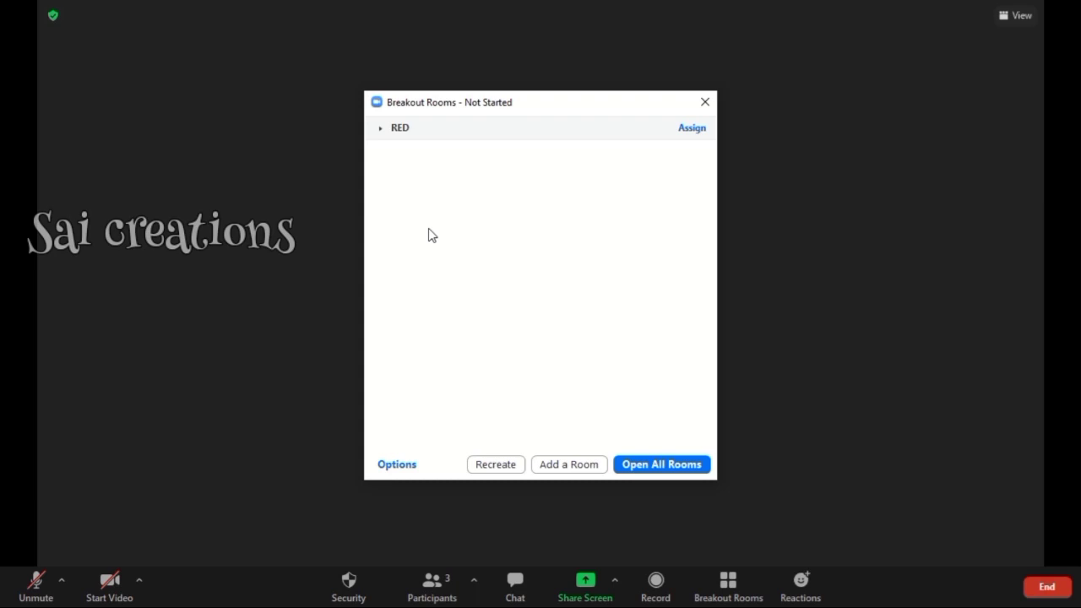
Assign participant SAI CREATIONS 2 to the RED breakout room.
click(689, 130)
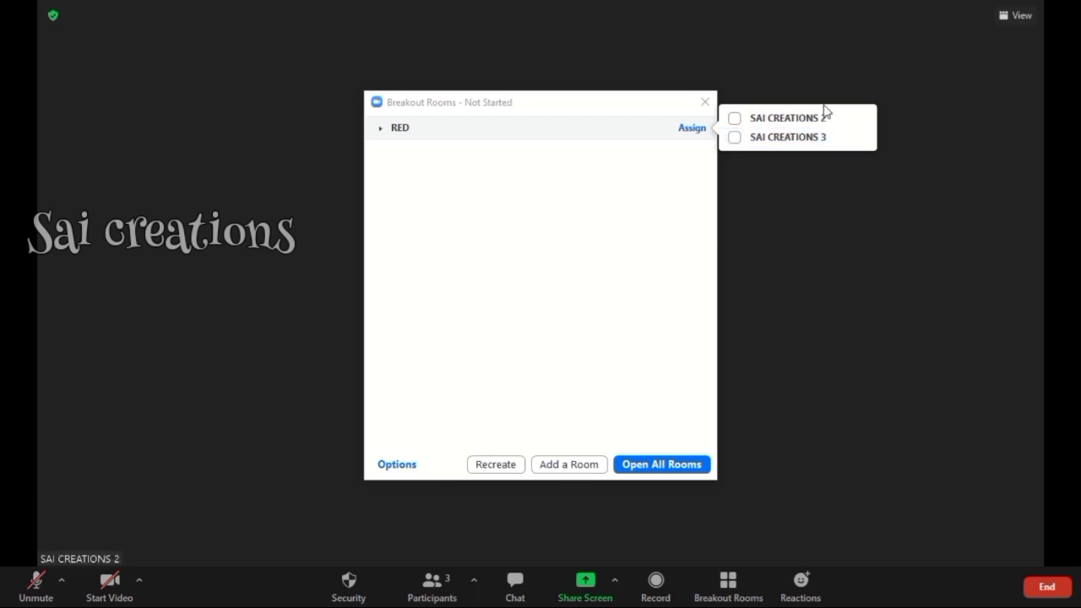
click(733, 124)
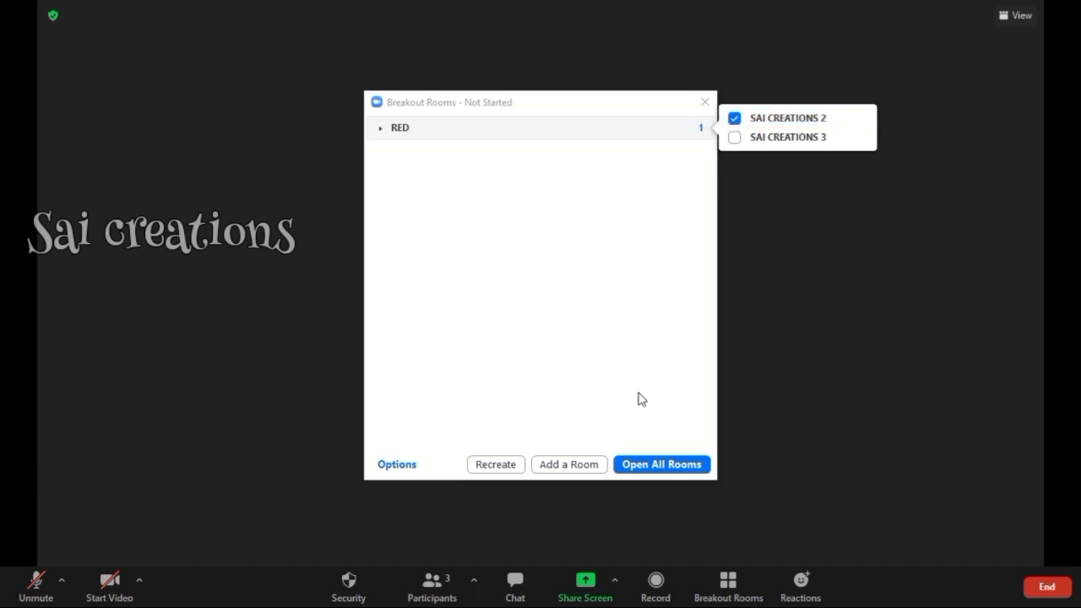
click(591, 339)
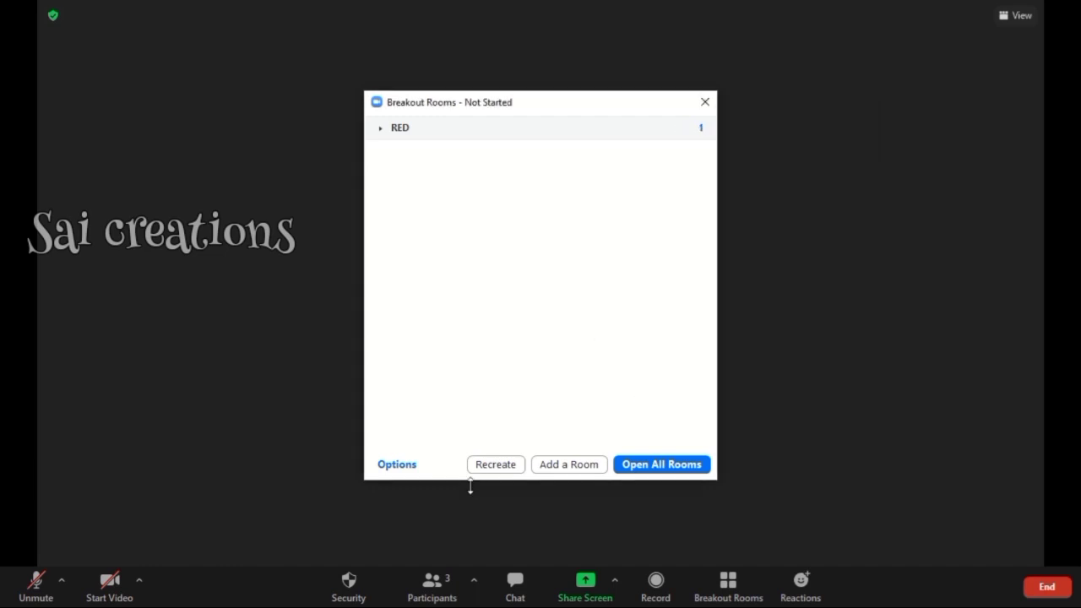
Add a second breakout room and name it GREEN.
click(555, 466)
mouse_move(577, 158)
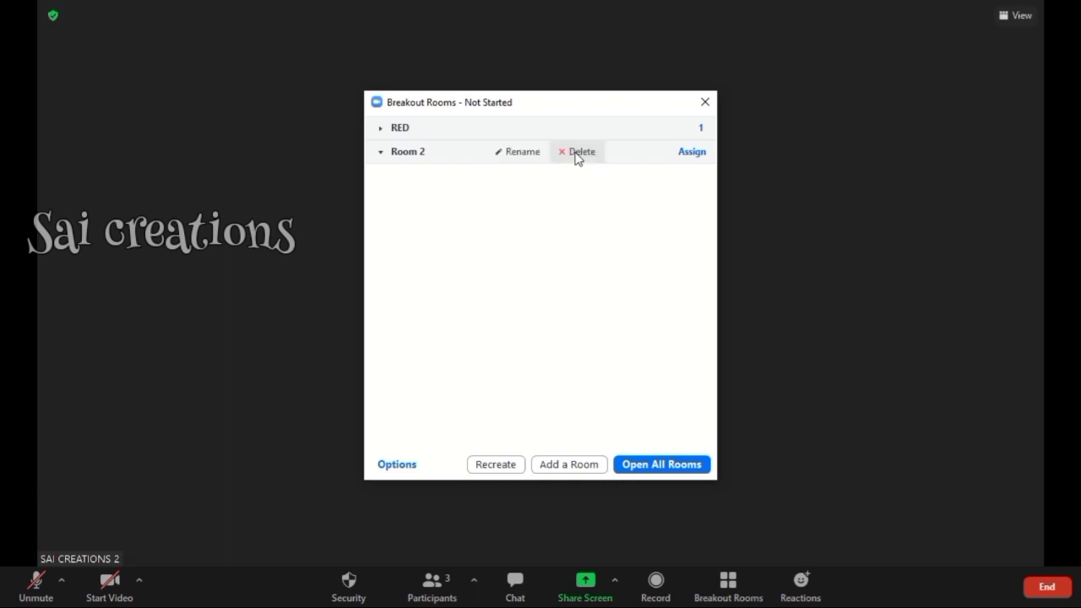
click(523, 151)
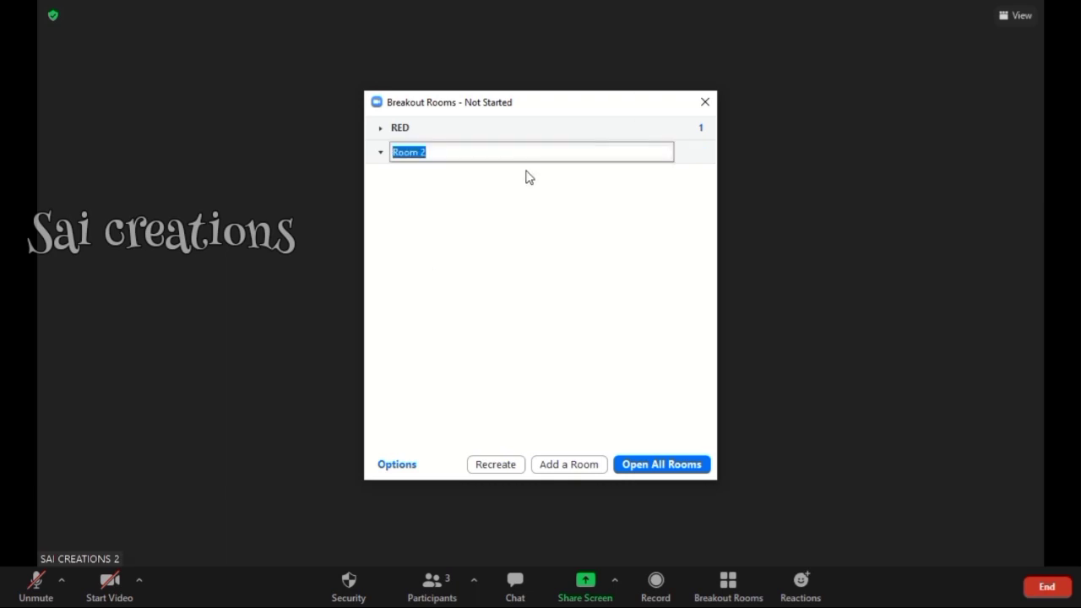
text(GR)
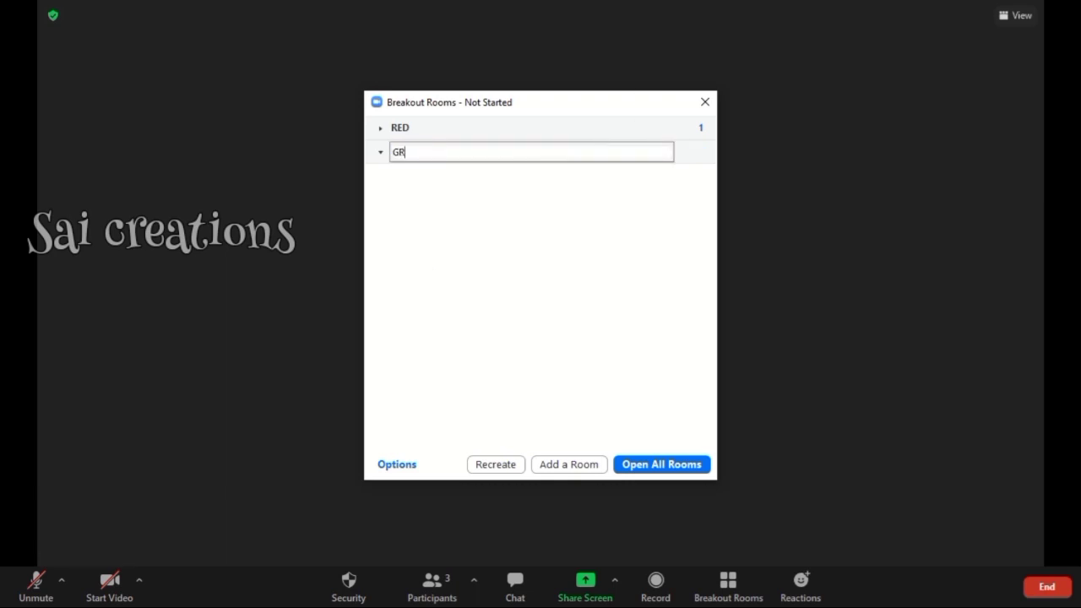
text(EEN)
click(550, 202)
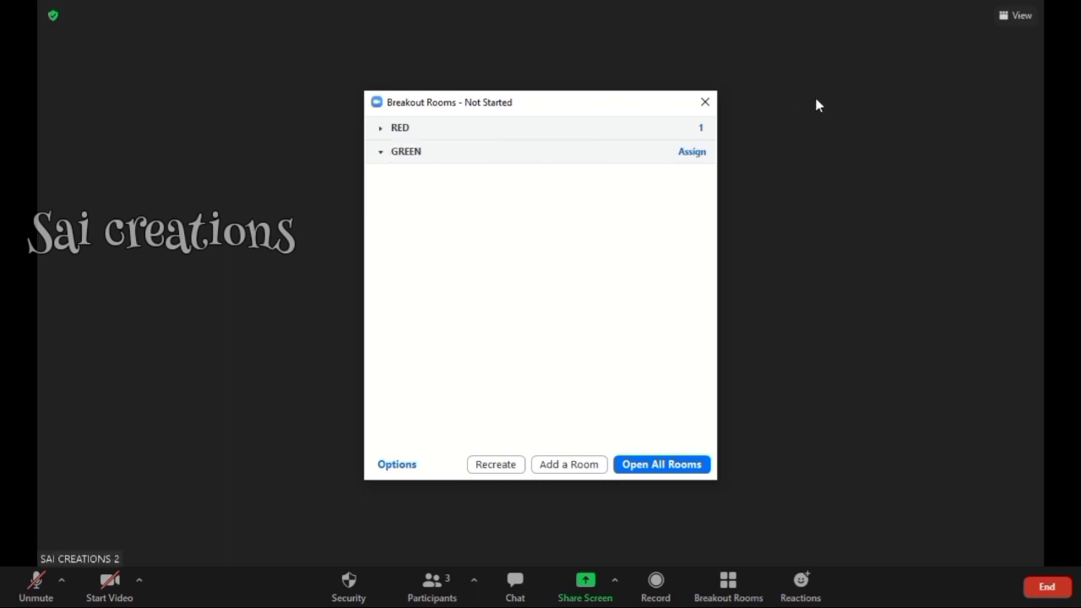
Assign participant SAI CREATIONS 3 to the GREEN room and expand the RED room's participant list.
click(702, 156)
click(771, 154)
click(645, 254)
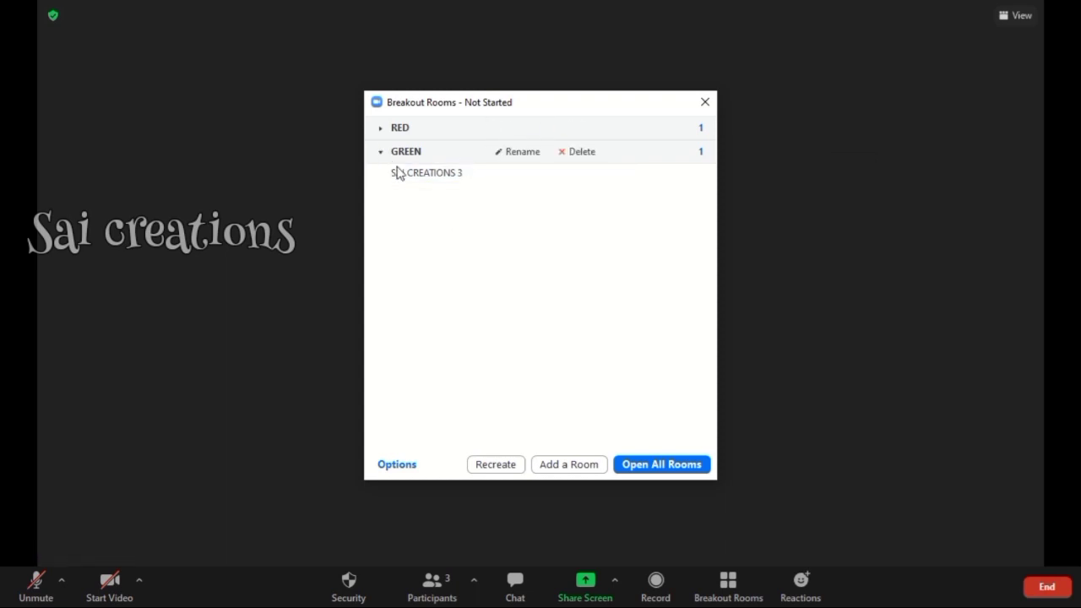
click(379, 130)
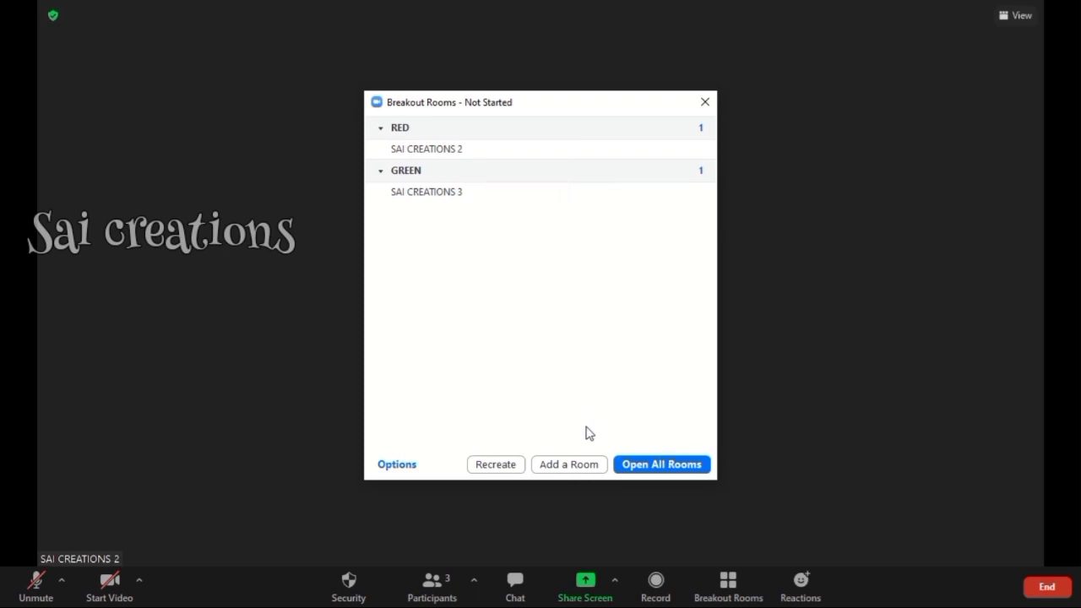
Open all the breakout rooms and check whether the assigned participants have joined.
click(640, 473)
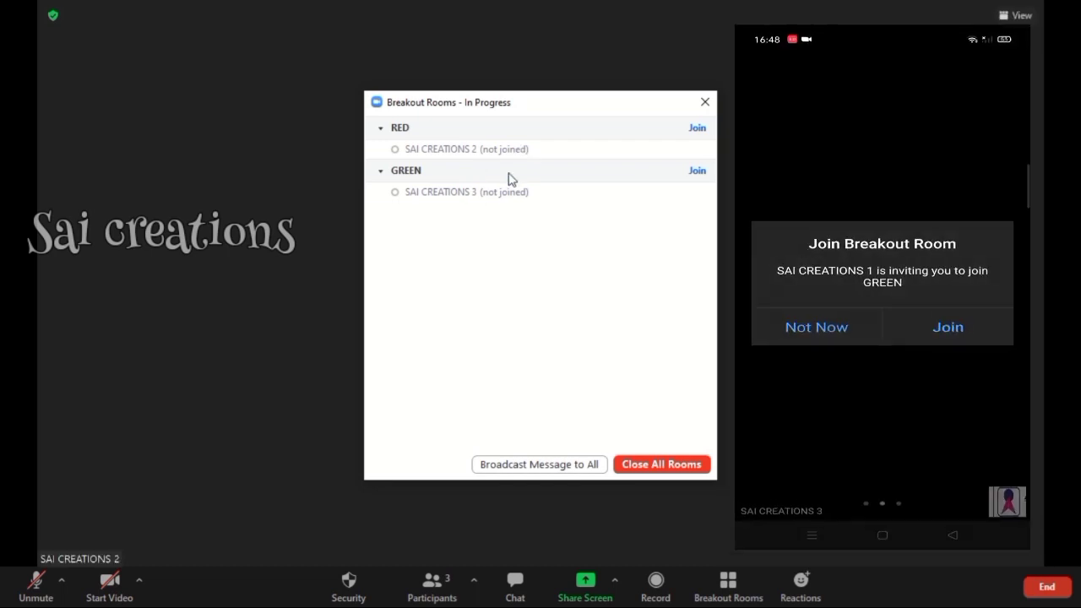
mouse_move(535, 196)
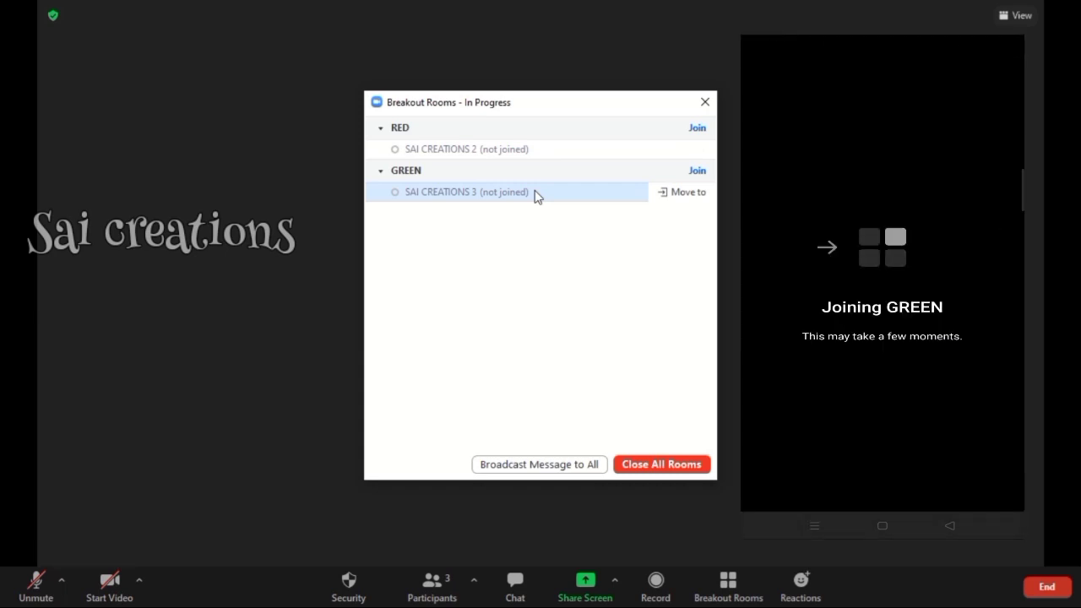
mouse_move(537, 153)
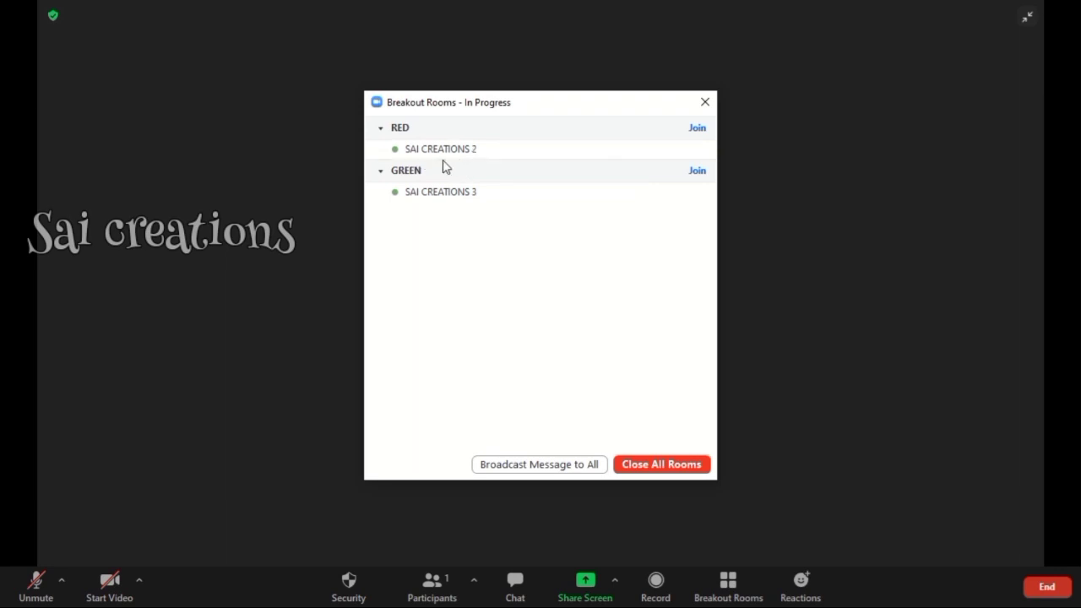
Join the RED breakout room as host.
mouse_move(422, 197)
click(700, 129)
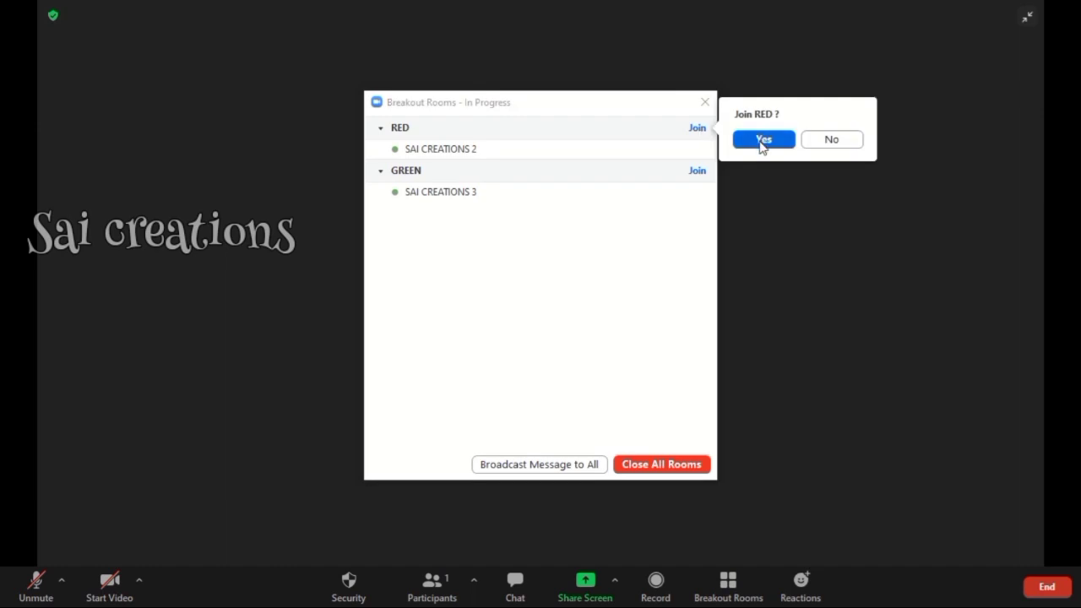
click(763, 141)
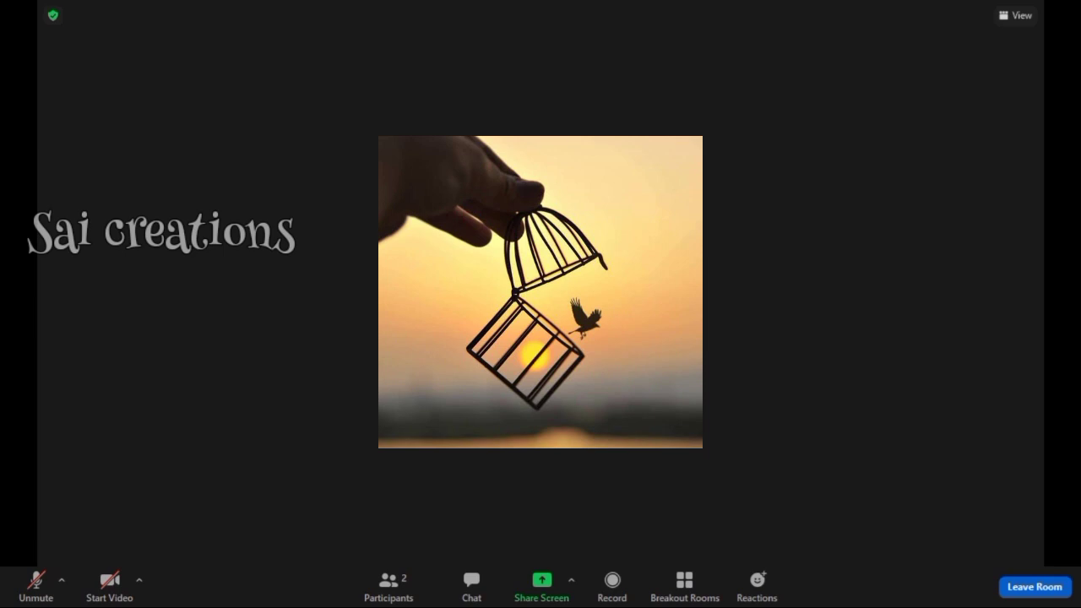
Move from the RED room to the GREEN breakout room and view its participant list.
click(684, 582)
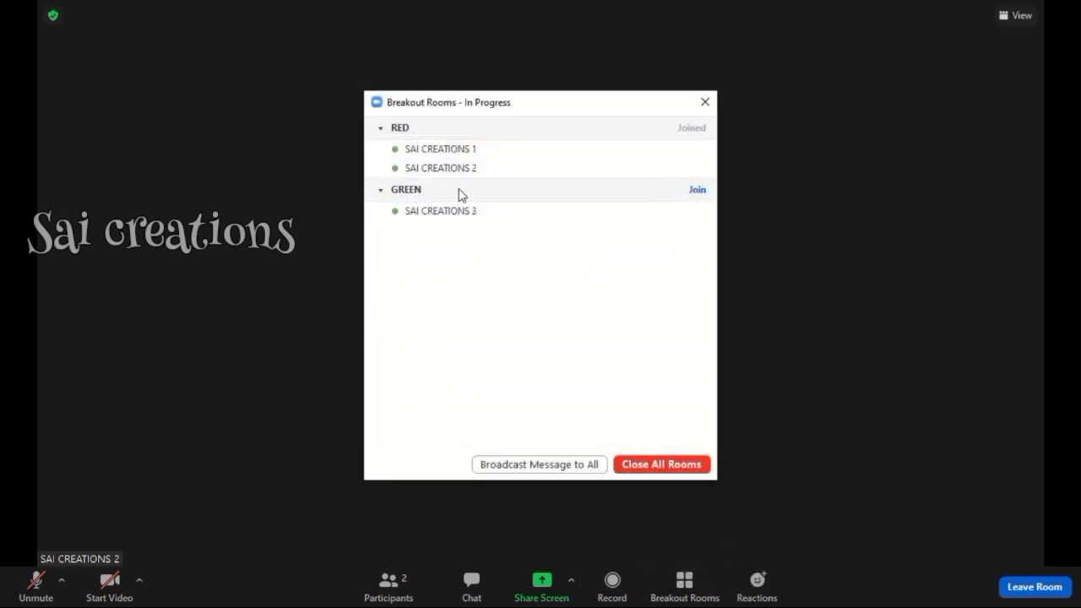
click(697, 191)
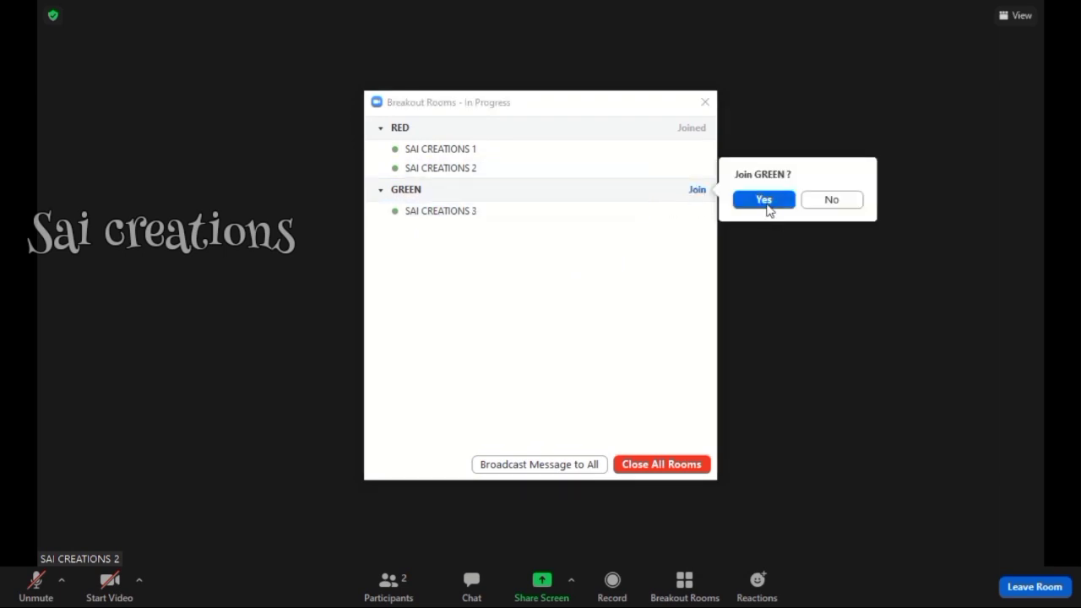
click(765, 201)
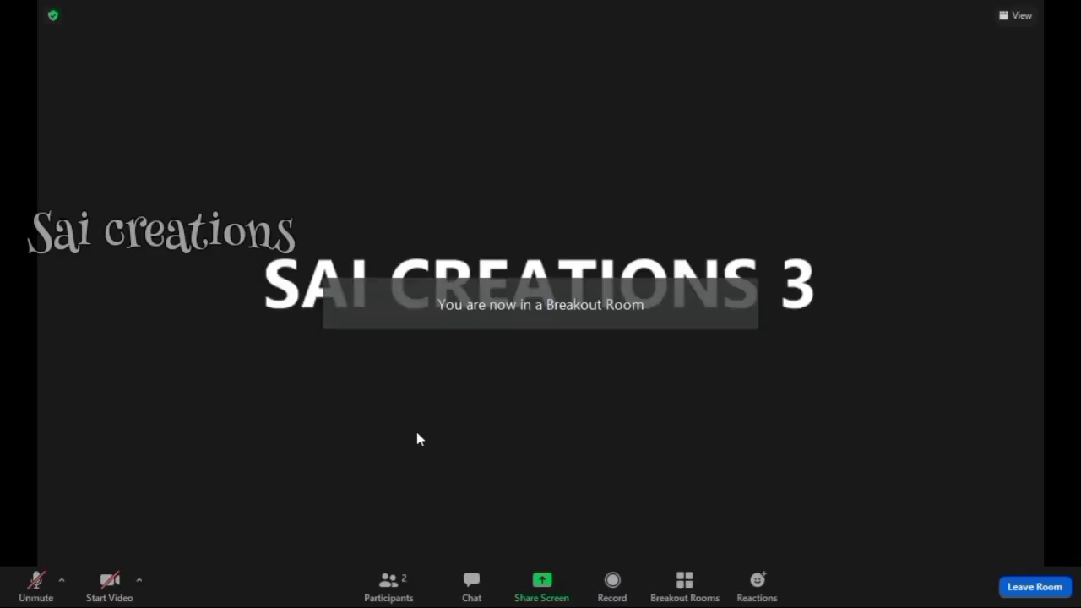
click(388, 581)
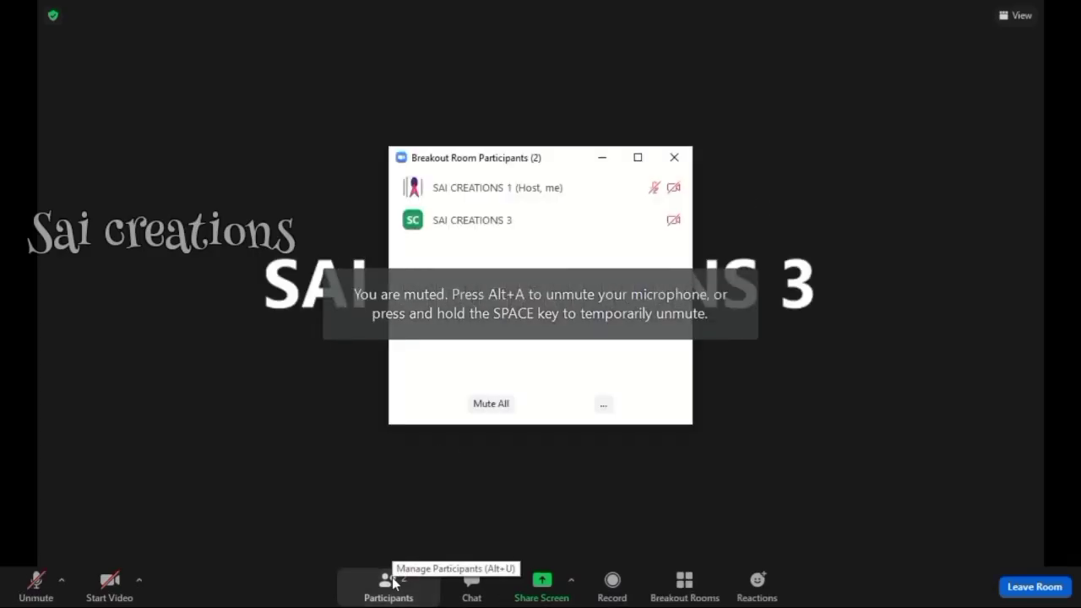
click(681, 157)
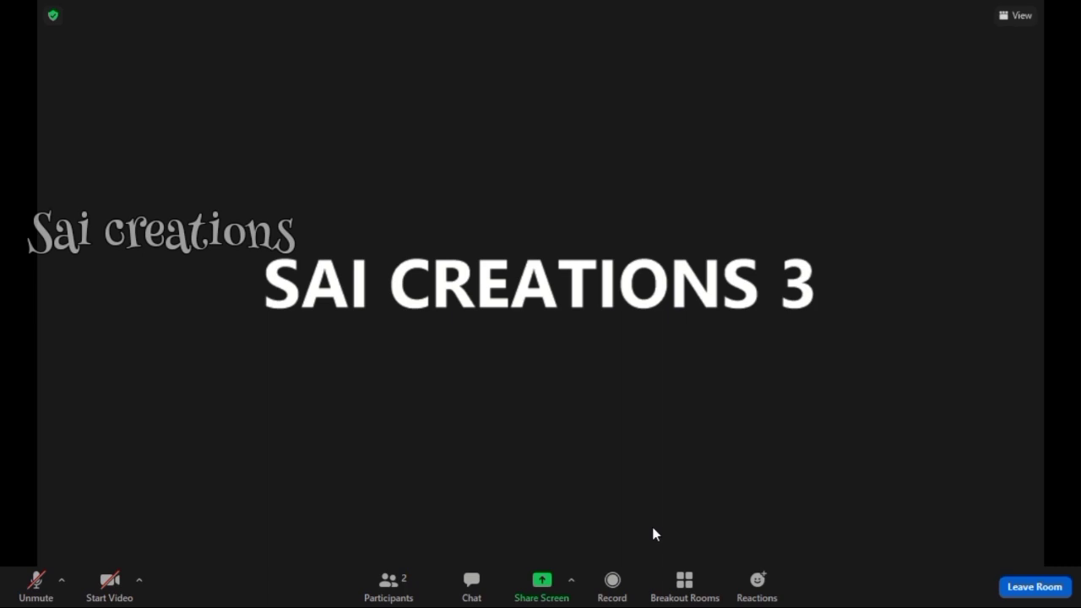
Broadcast the message "HI ALL" to all breakout rooms and close the breakout rooms window.
click(694, 596)
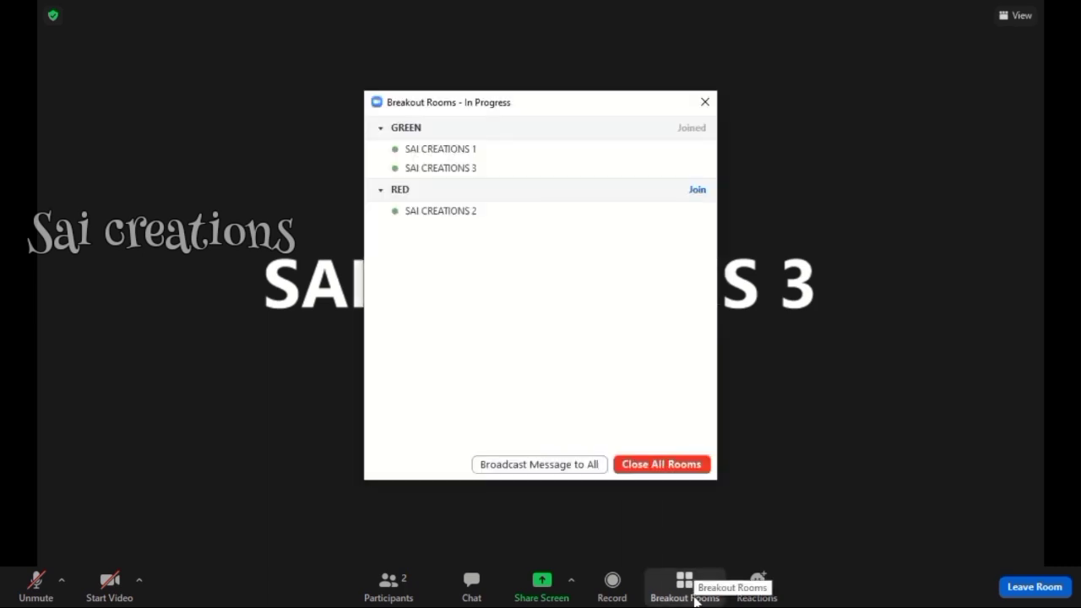
click(581, 470)
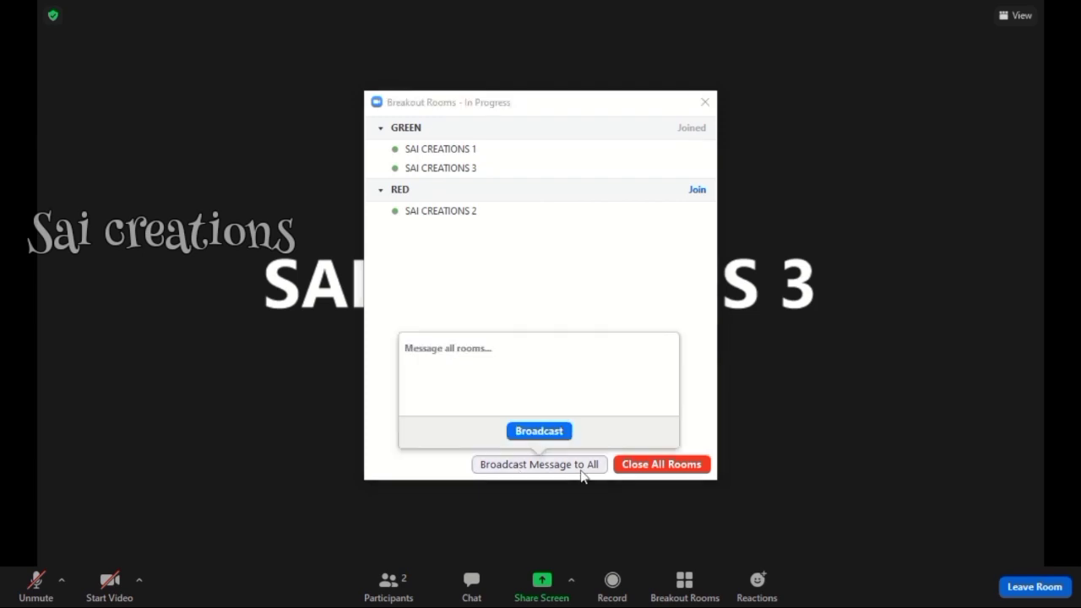
click(485, 349)
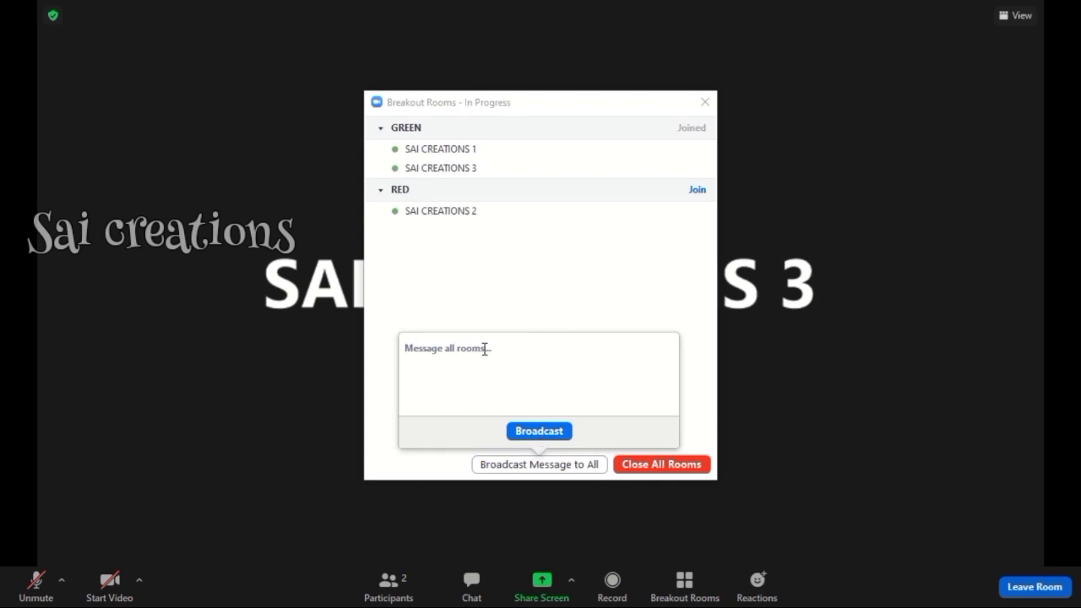
text(HI ALL)
key(Return)
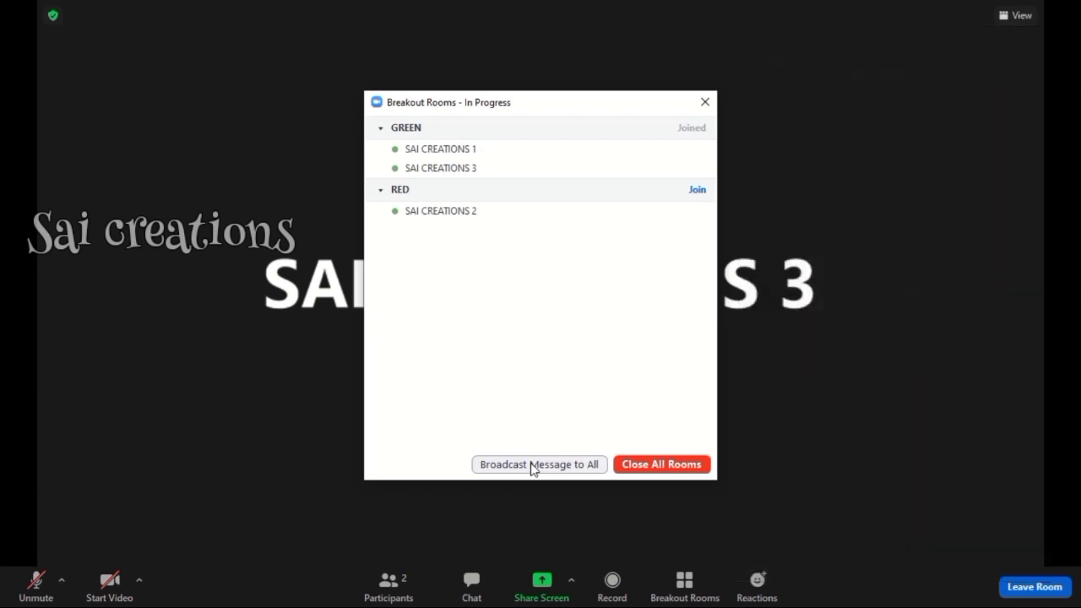
click(705, 102)
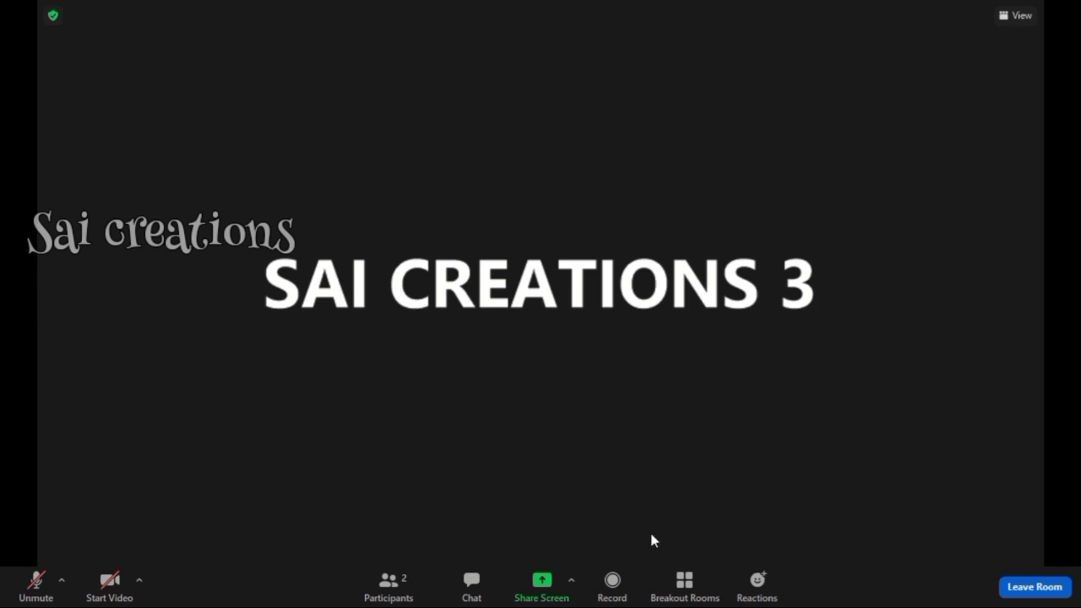
Review the participants listed in each breakout room and close the list.
click(690, 592)
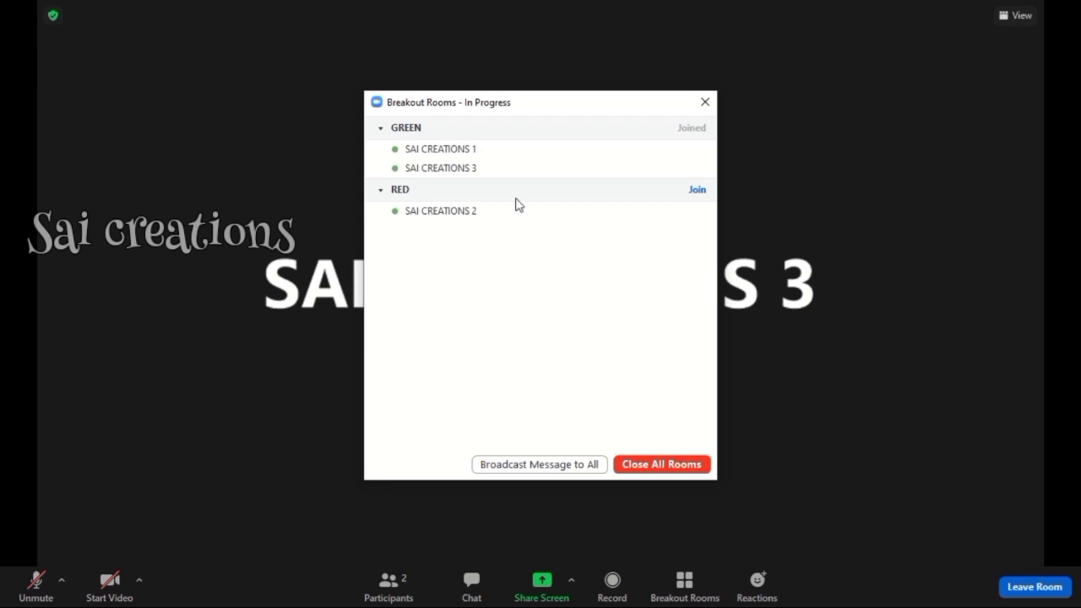
click(706, 101)
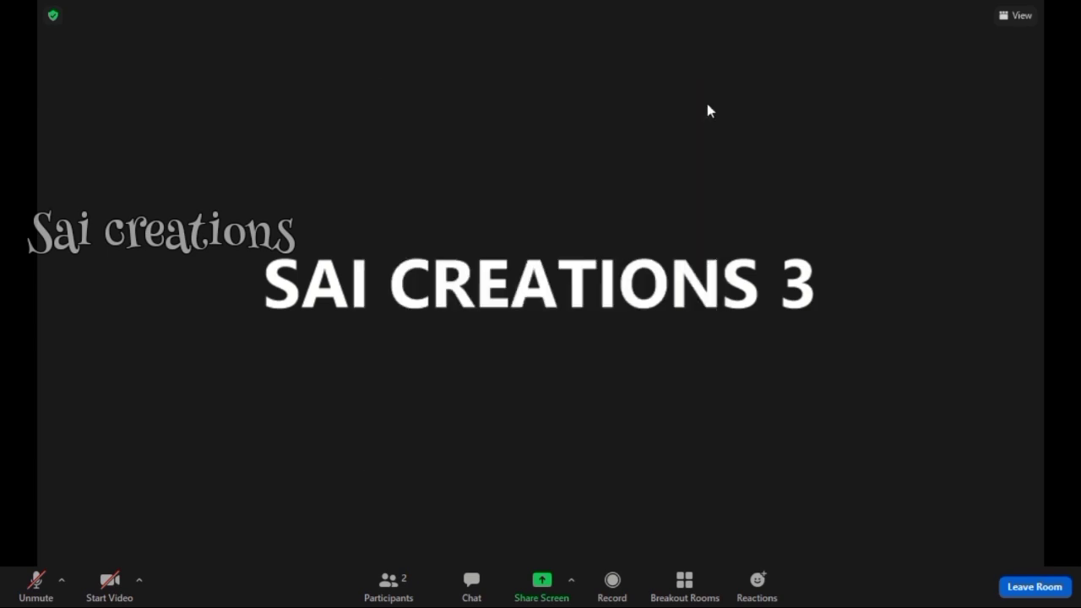